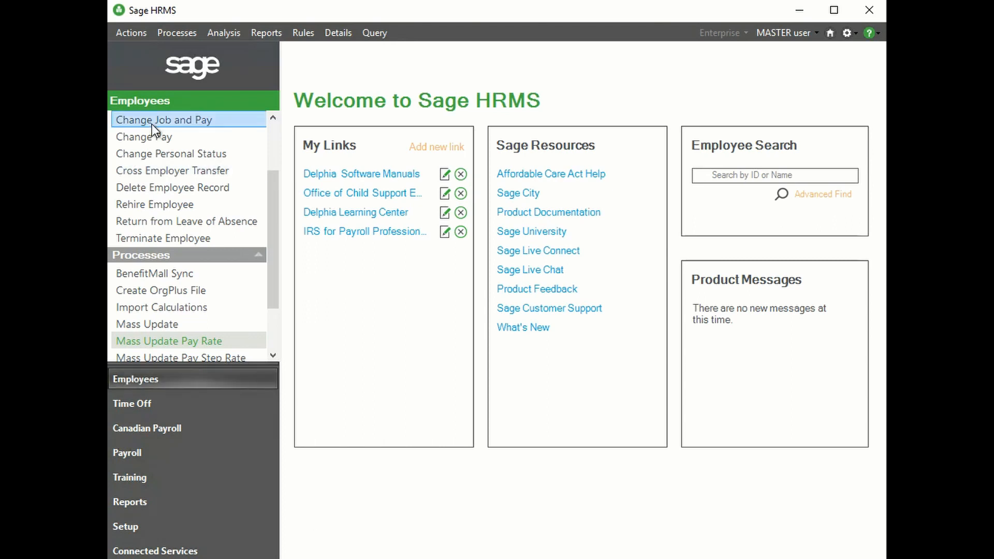
# - Open the Mass Update Pay Rate process and show the available Custom Criteria options
pyautogui.click(160, 341)
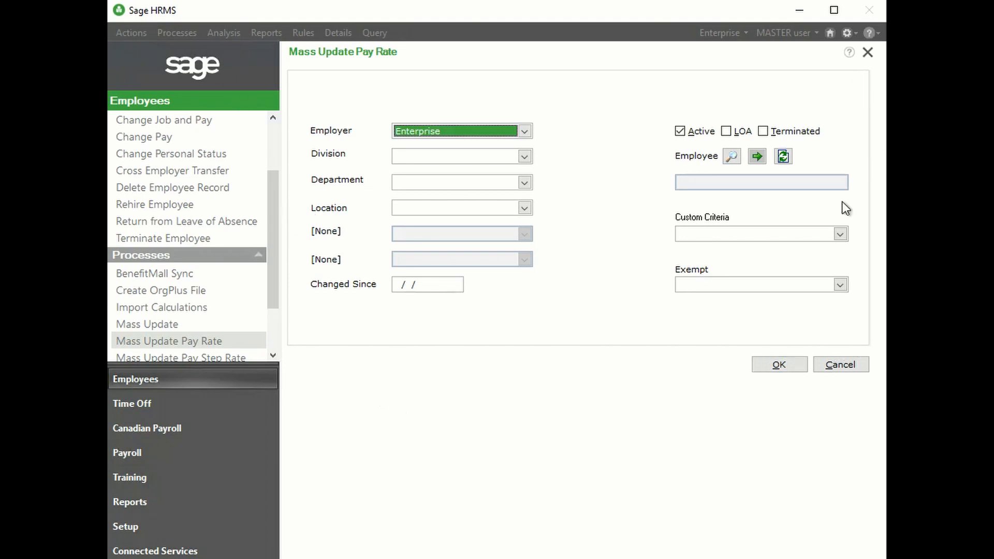
pyautogui.click(846, 232)
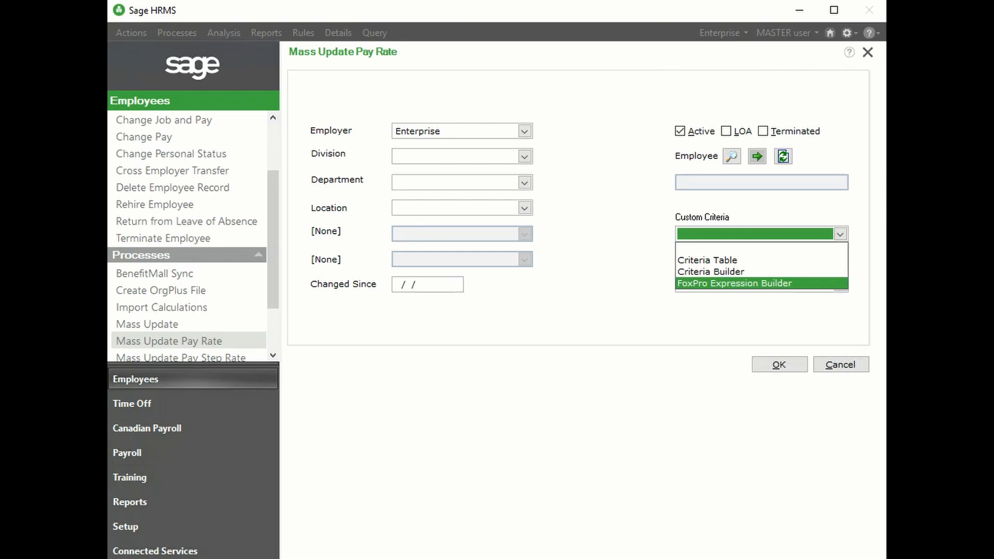
# - Open the help page for Mass Update Pay Rates and read the instructions on entering the new pay rate
pyautogui.click(848, 53)
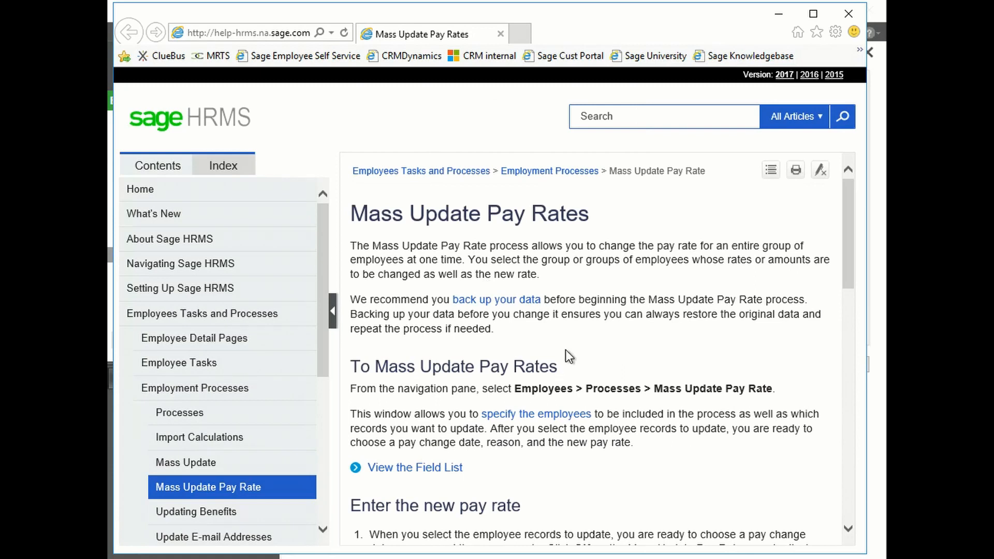
pyautogui.scroll(-1, 576, 313)
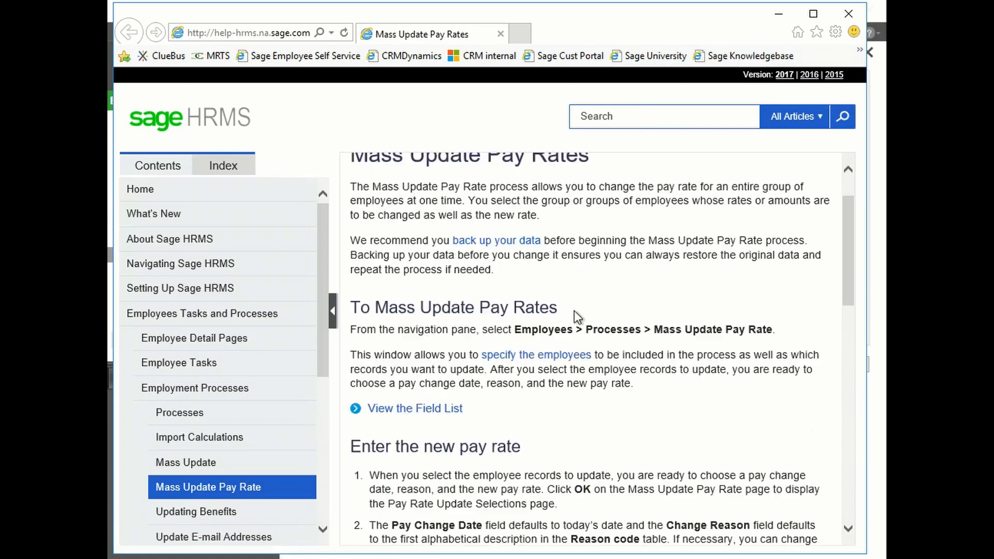
pyautogui.scroll(-3, 574, 316)
pyautogui.scroll(-3, 519, 396)
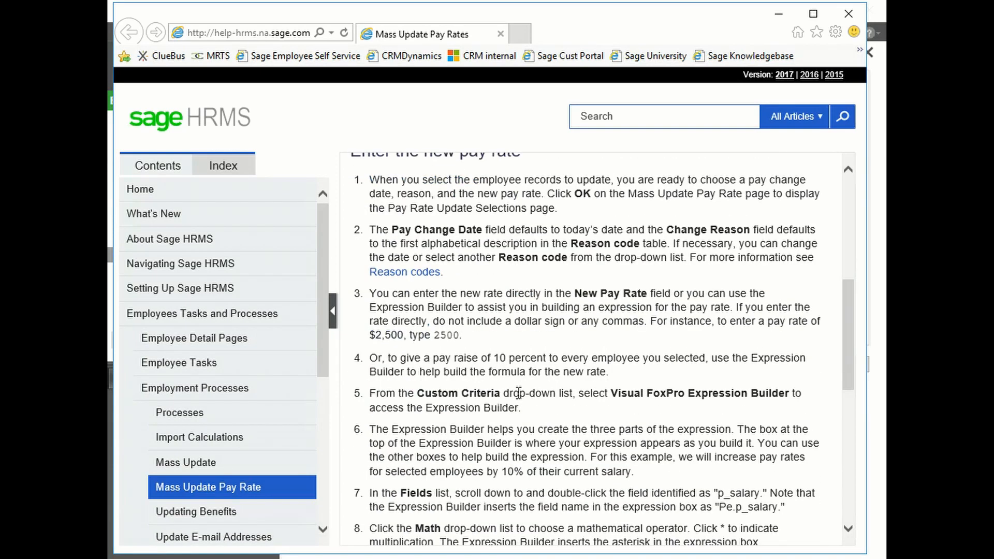
pyautogui.scroll(-2, 520, 396)
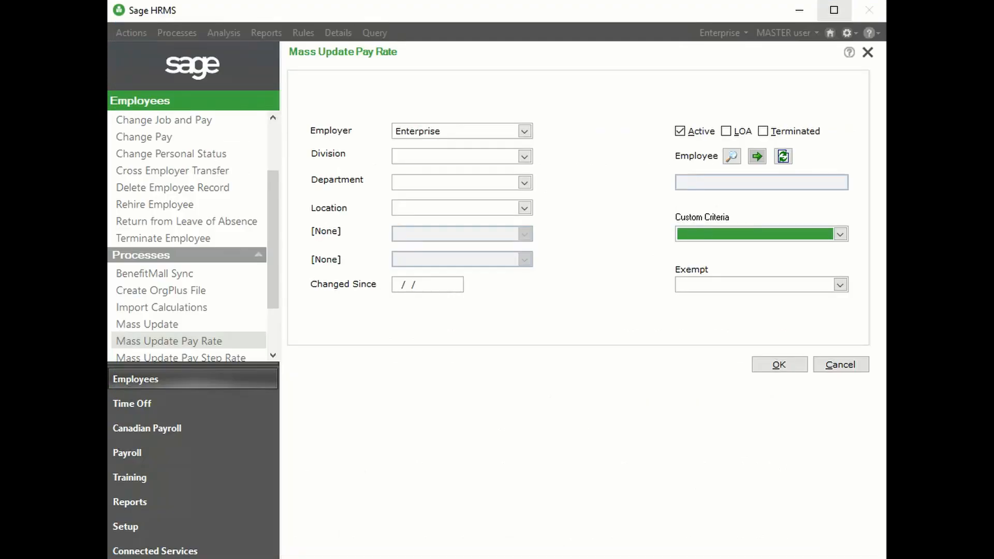
# - Choose FoxPro Expression Builder as the custom criteria and start the expression with Pe.p_active="A" AND
pyautogui.click(841, 236)
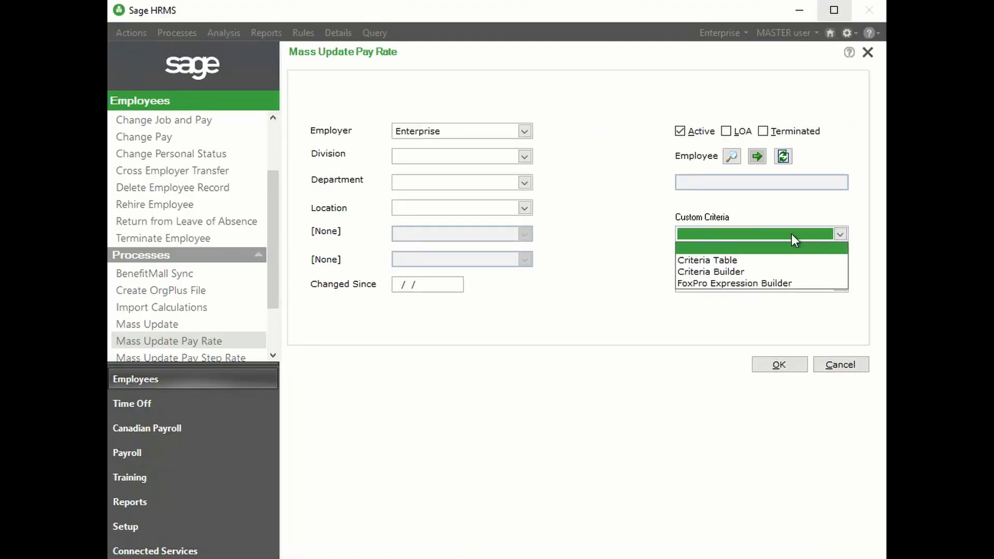
pyautogui.click(734, 284)
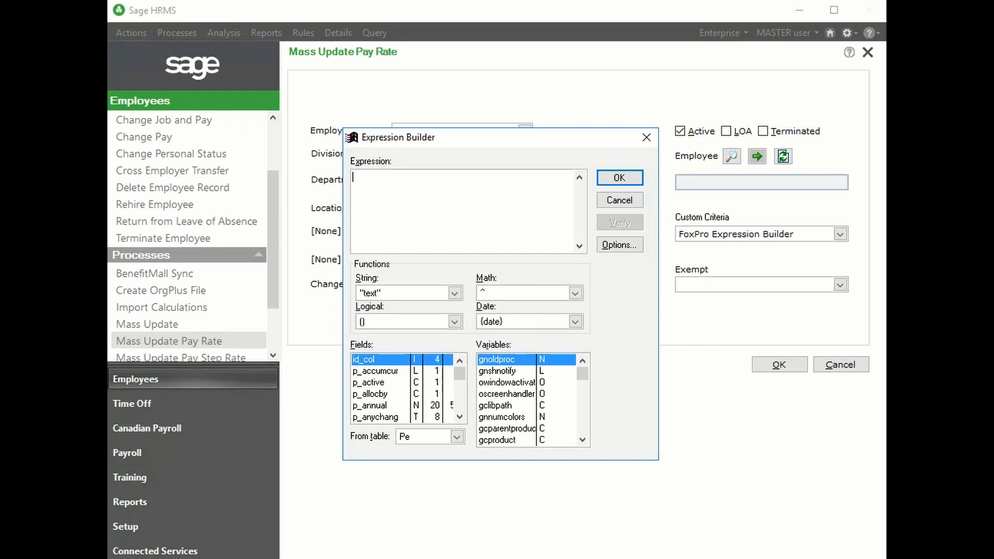
pyautogui.doubleClick(374, 382)
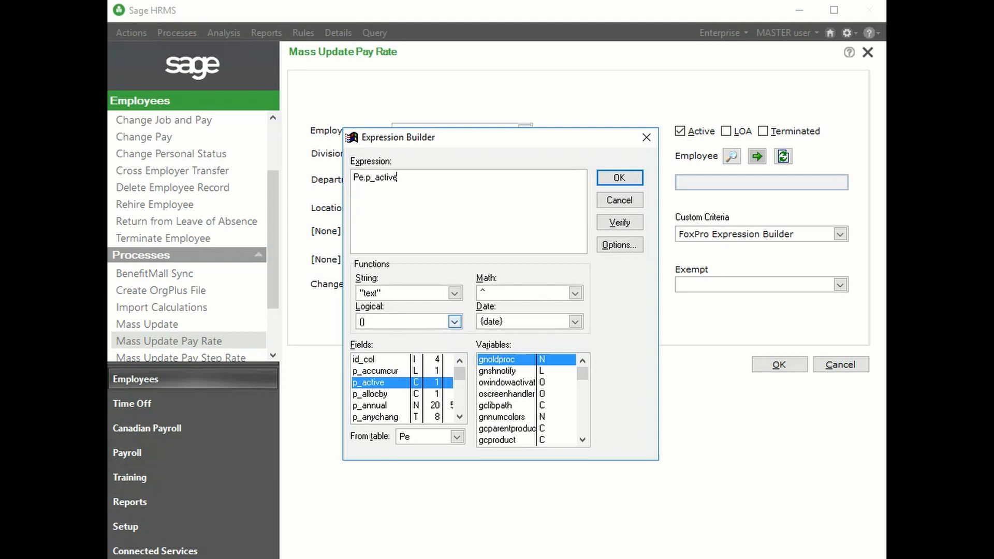
pyautogui.write("='")
pyautogui.write('a')
pyautogui.press('BackSpace')
pyautogui.write('A" AND')
# - Extend the expression with the employer condition Pe.p_company="DEU" followed by AND
pyautogui.scroll(-4, 461, 414)
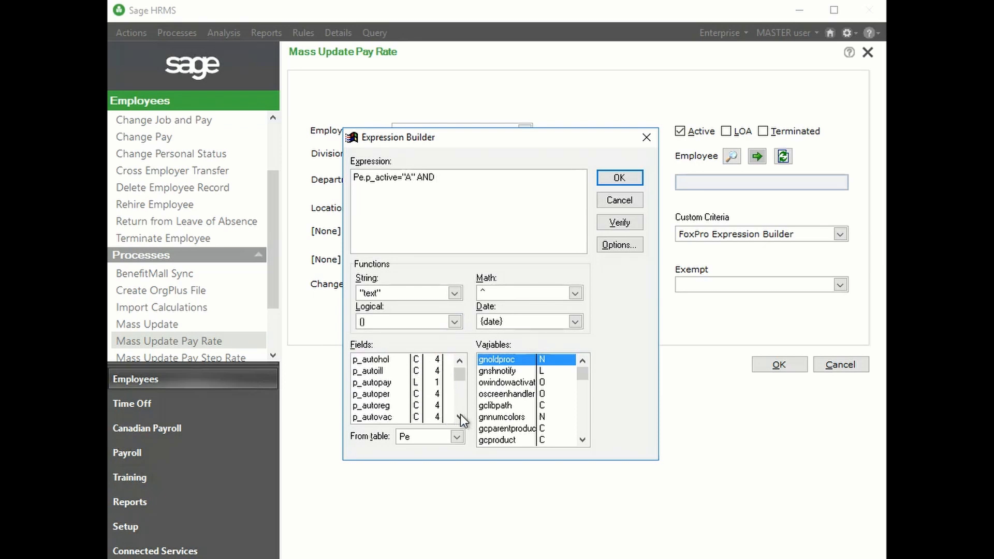
pyautogui.scroll(-3, 461, 414)
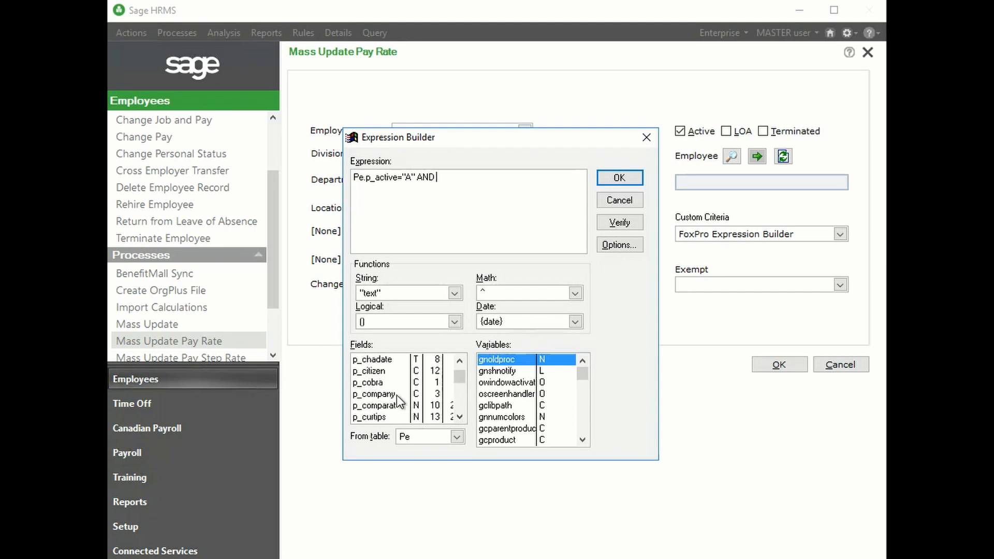
pyautogui.doubleClick(396, 396)
pyautogui.write('=')
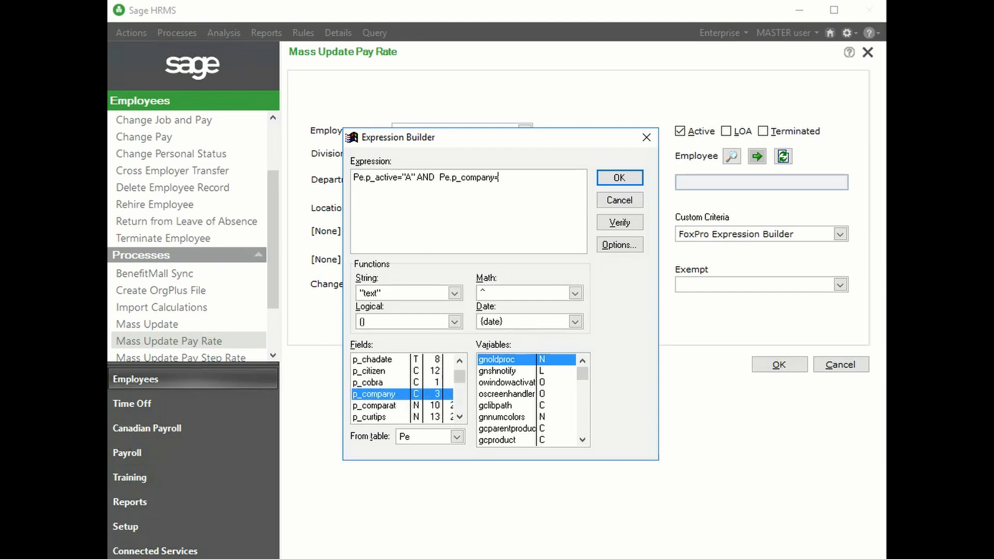
pyautogui.write('"DEU" AND')
# - Extend the expression with the organization-level condition Pe.p_level3="HQ" followed by AND
pyautogui.scroll(-10, 458, 415)
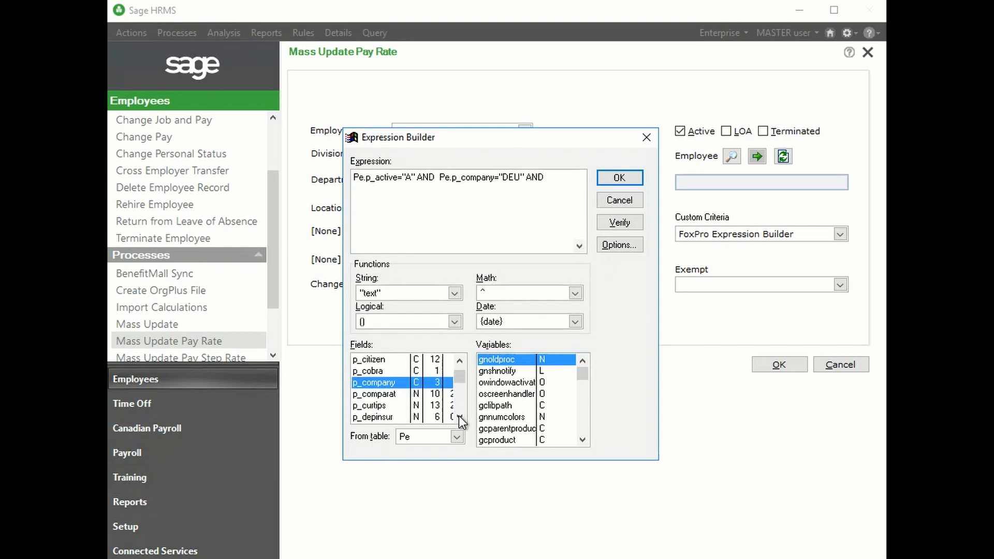
pyautogui.scroll(-4, 459, 415)
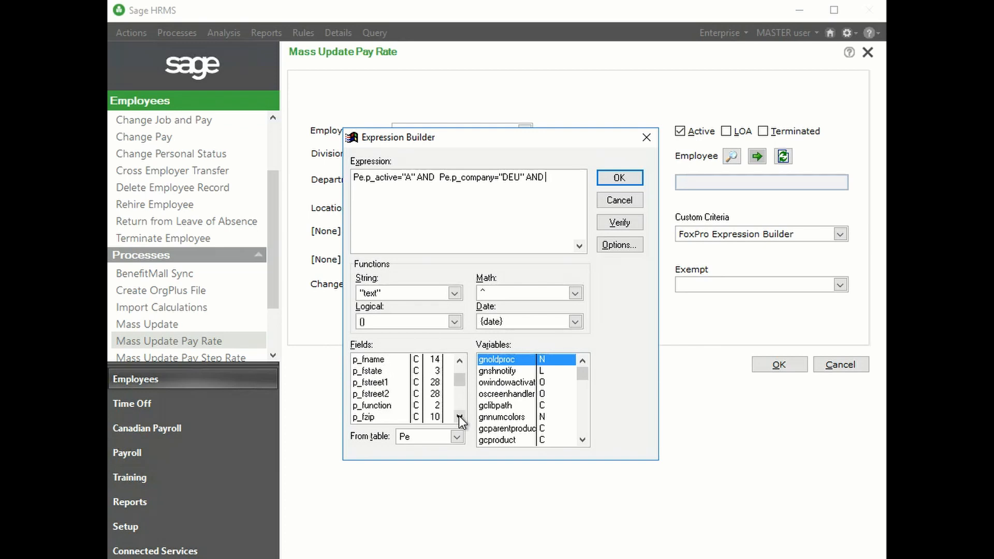
pyautogui.scroll(-6, 459, 415)
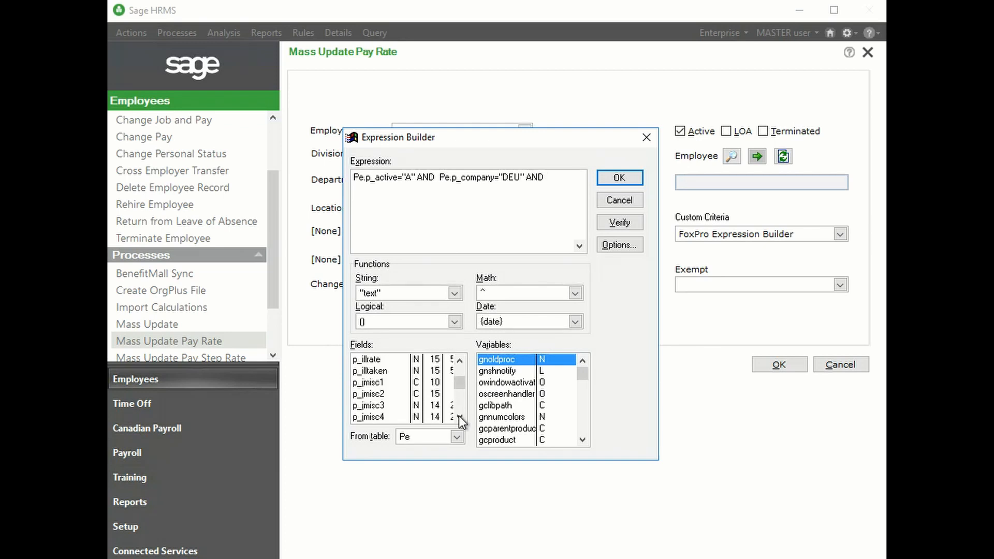
pyautogui.scroll(2, 365, 372)
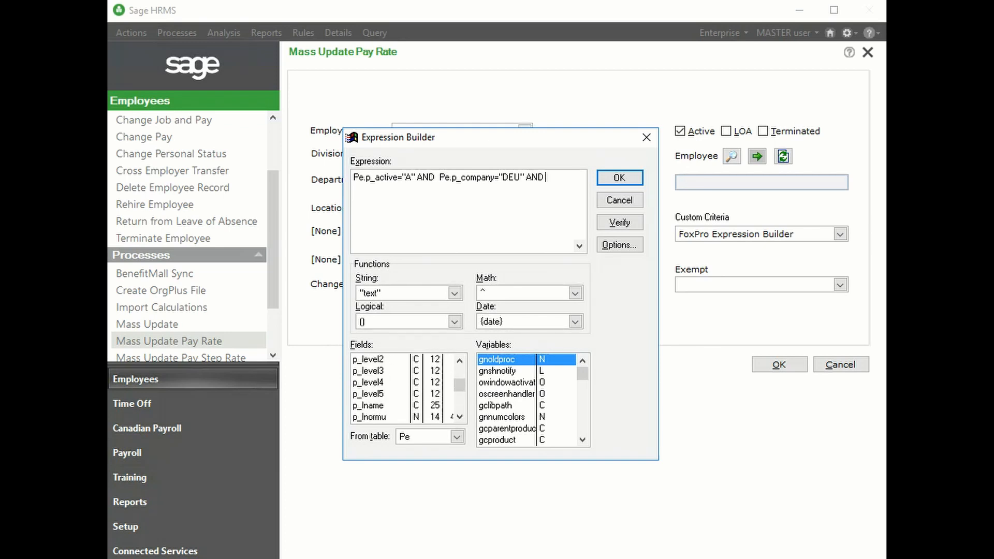
pyautogui.doubleClick(365, 372)
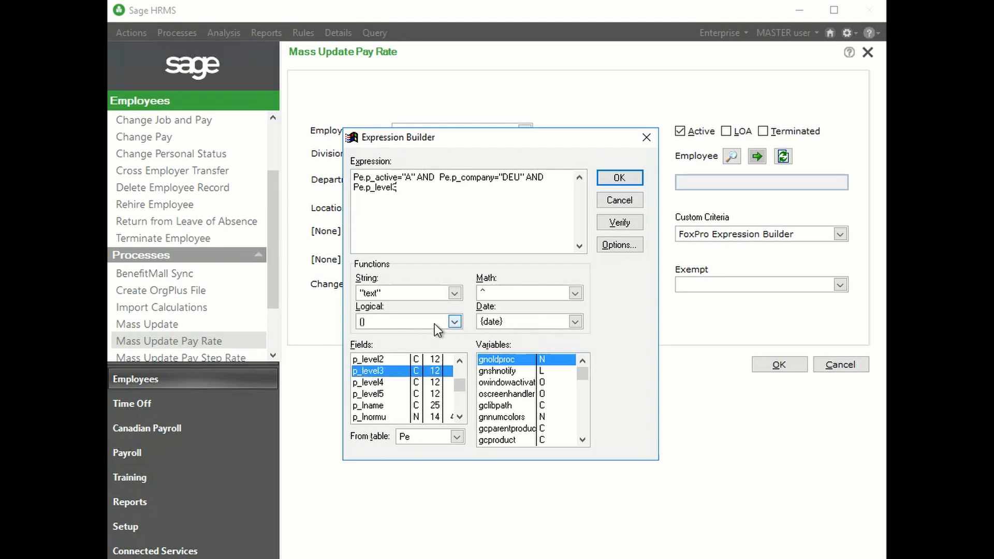
pyautogui.write('=')
pyautogui.write("'")
pyautogui.write("'HQ")
pyautogui.write('" AND')
# - Complete the expression with the condition Pe.p_unitpay<10.50, verify it and accept it as the custom criteria
pyautogui.scroll(-4, 464, 413)
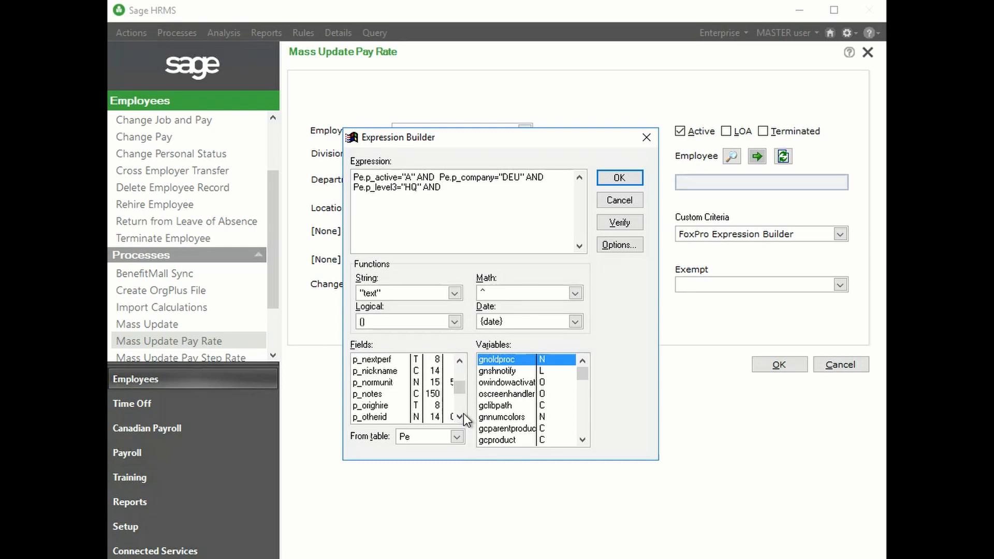
pyautogui.scroll(-6, 463, 413)
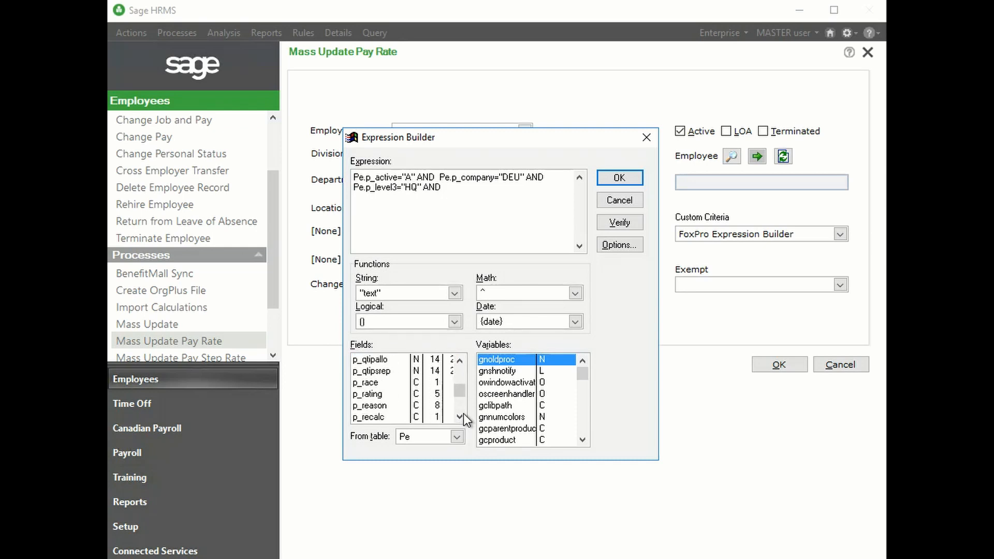
pyautogui.scroll(-8, 464, 413)
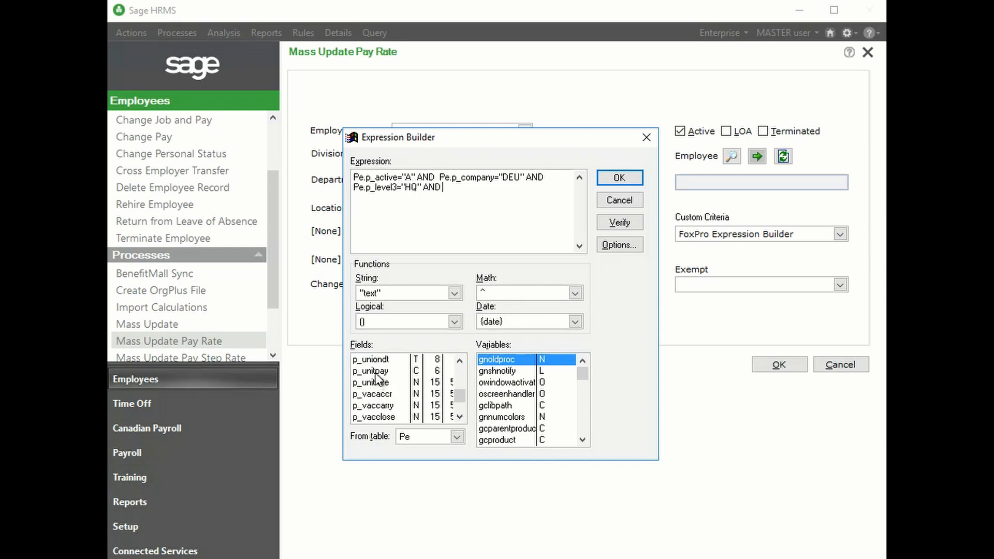
pyautogui.doubleClick(375, 372)
pyautogui.write('<10.50')
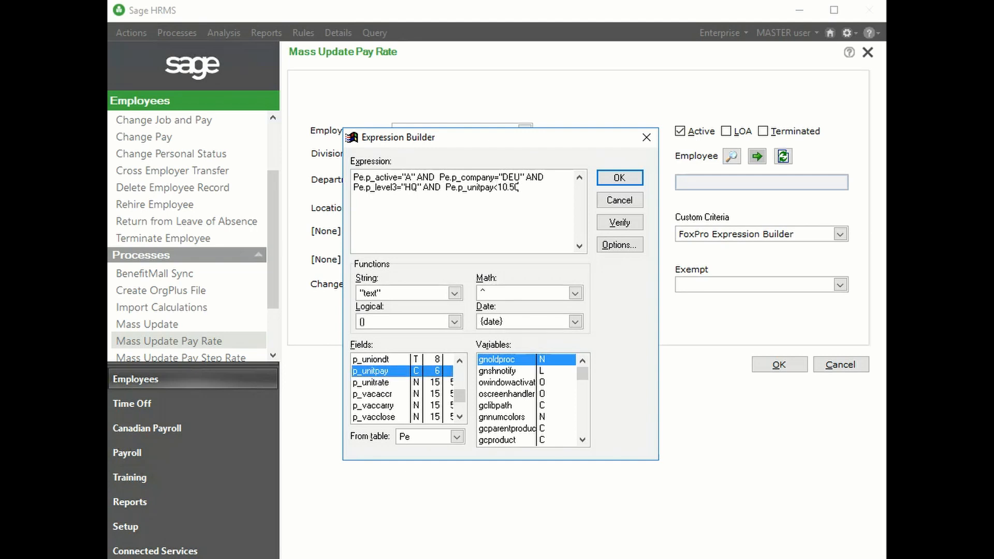
pyautogui.click(611, 221)
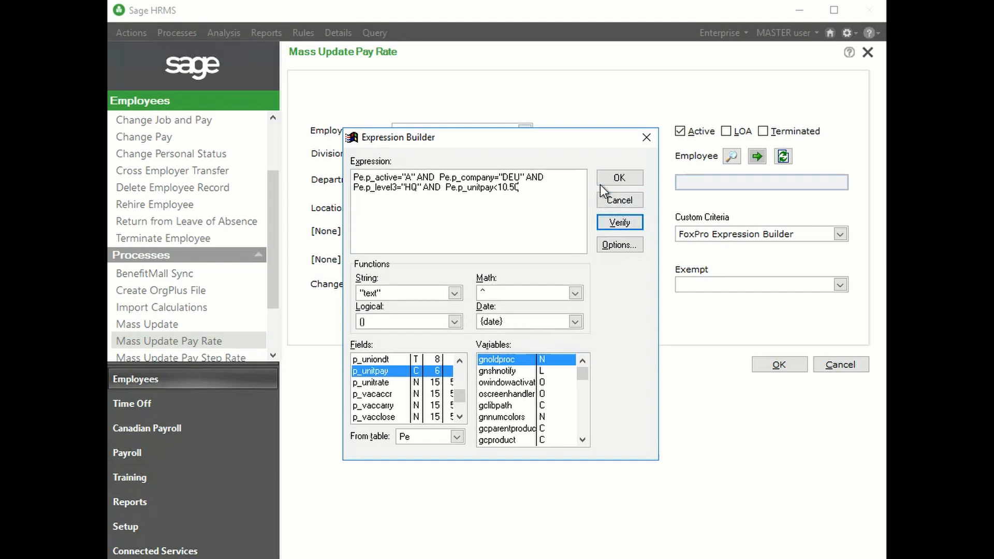
pyautogui.click(612, 180)
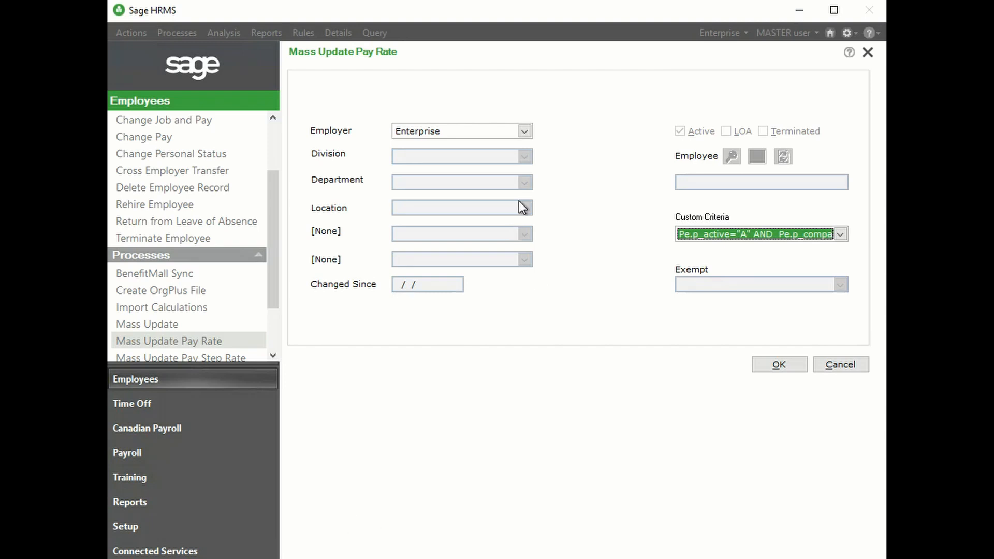
# - Proceed to the pay rate update selections and set the Pay Change Date to 12/01/2017 and the Change Reason to Adjustment
pyautogui.click(775, 365)
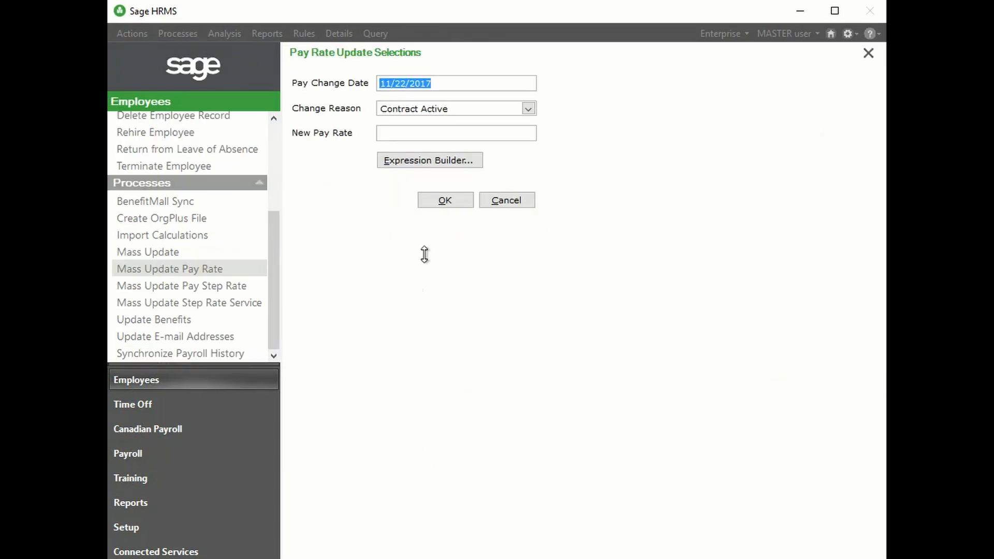
pyautogui.click(424, 84)
pyautogui.doubleClick(403, 83)
pyautogui.write('12/01/2017')
pyautogui.click(528, 109)
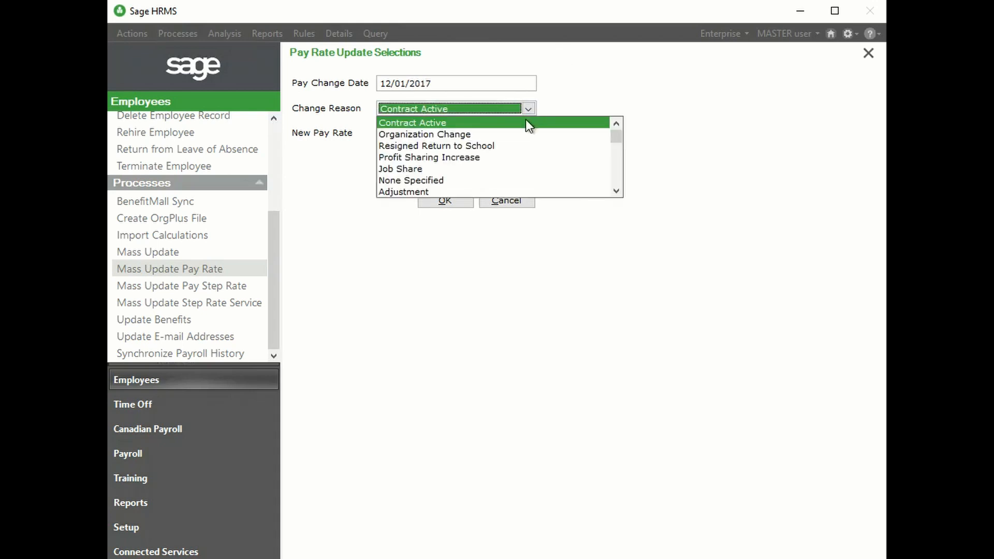
pyautogui.click(434, 190)
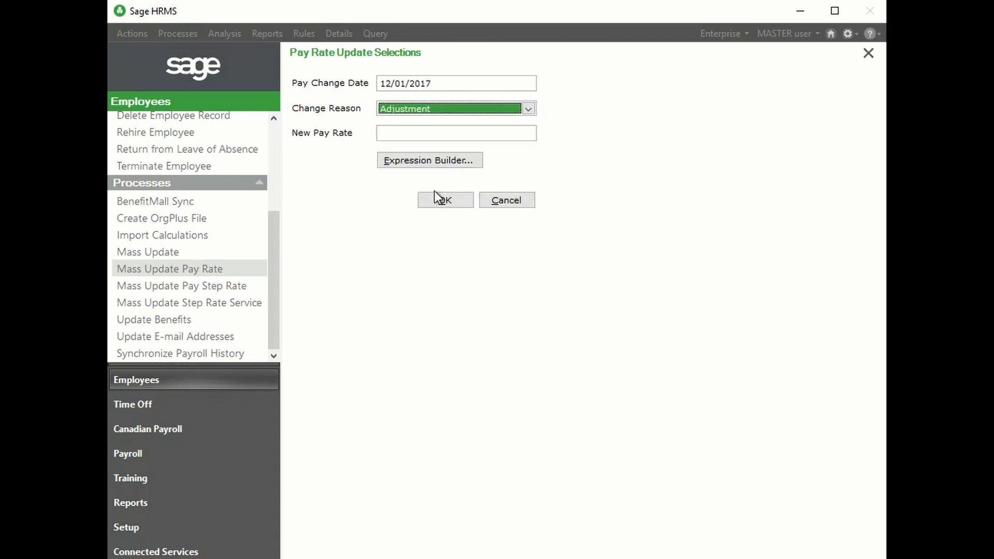
# - Set the New Pay Rate to 840 and run the mass pay update, accepting all confirmations
pyautogui.click(409, 134)
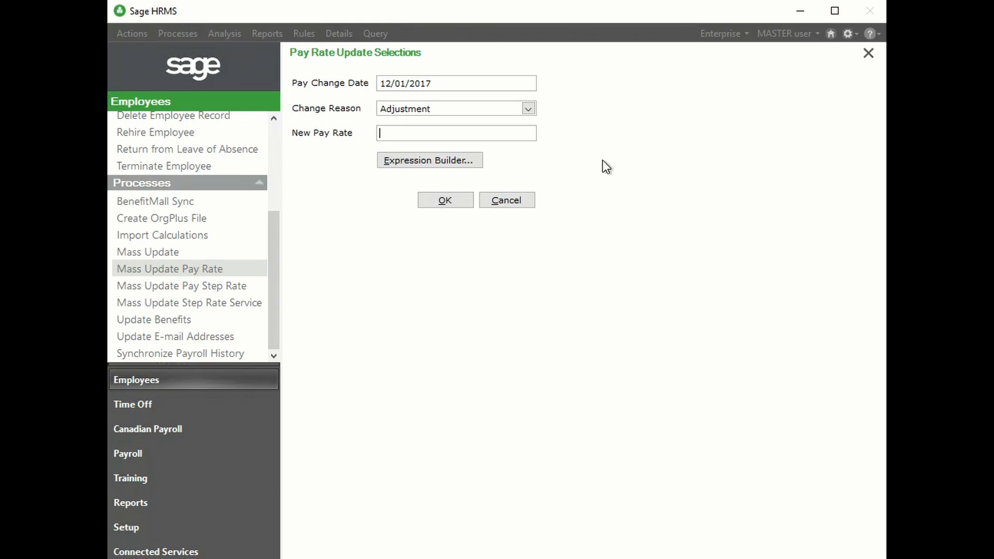
pyautogui.write('840')
pyautogui.click(448, 202)
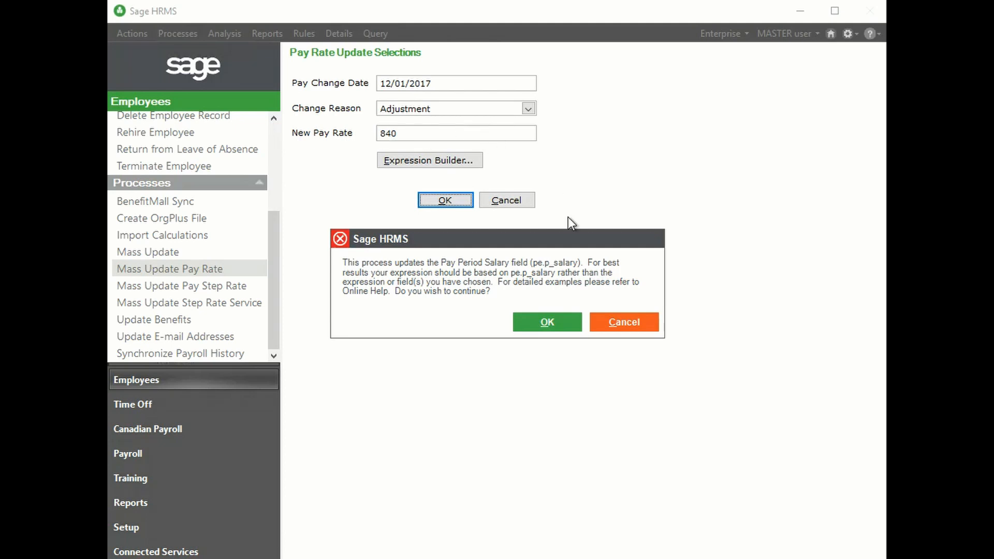
pyautogui.click(545, 323)
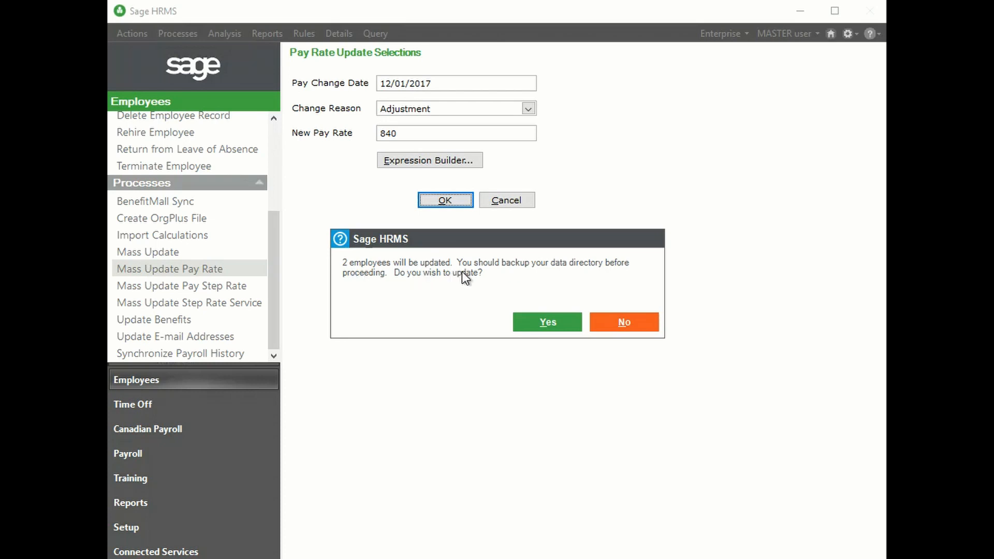
pyautogui.click(539, 322)
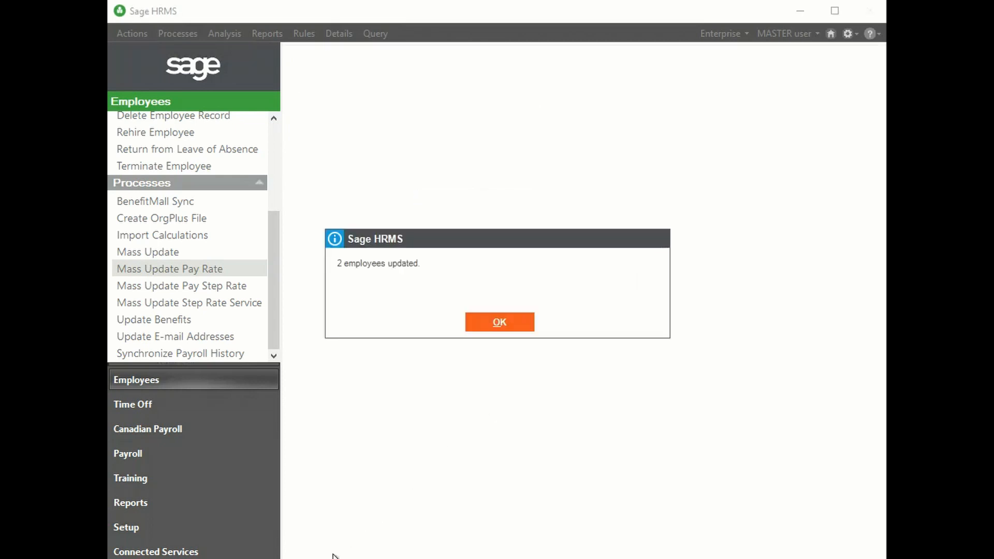
pyautogui.click(498, 321)
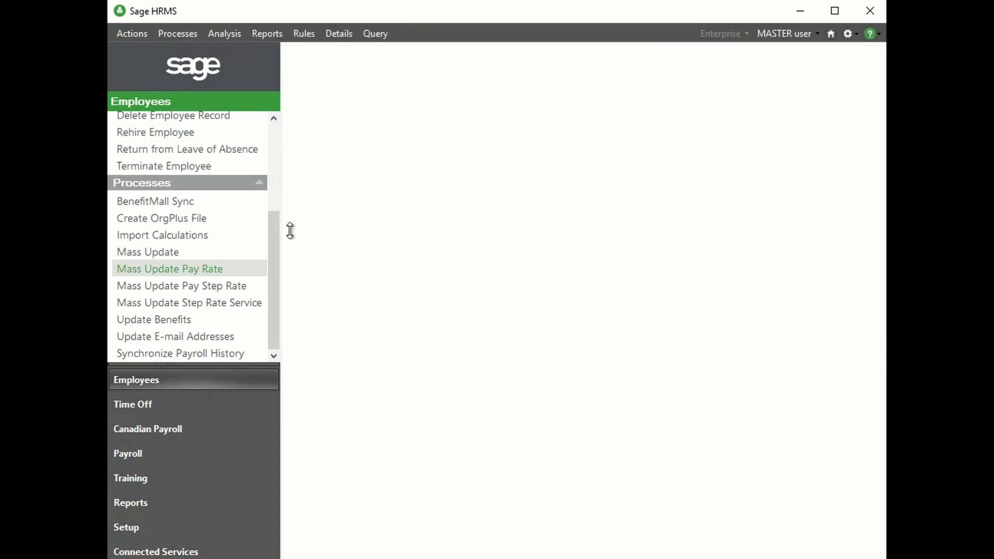
# - Find an updated employee by entering the employee ID in View/Edit Employee and open that record
pyautogui.moveTo(270, 212); pyautogui.dragTo(272, 111)
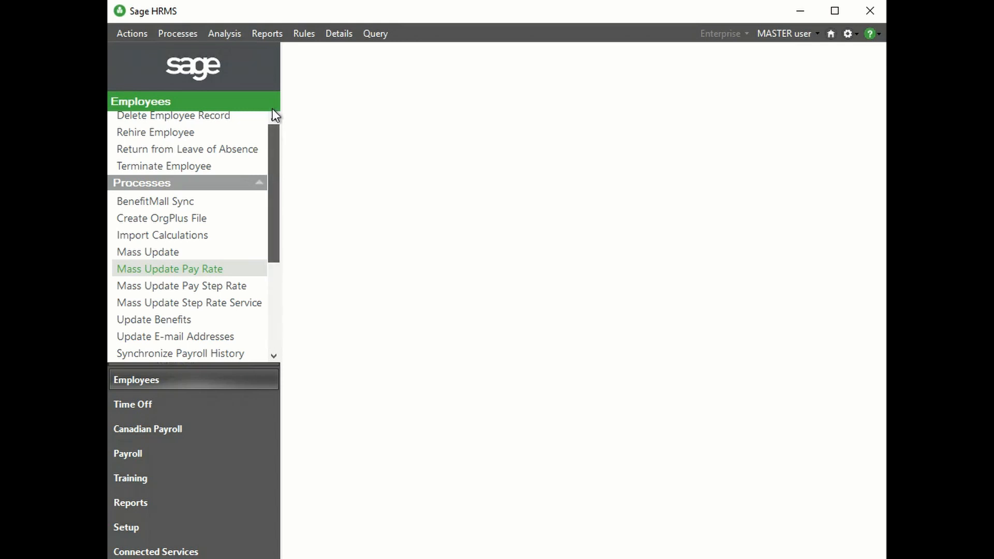
pyautogui.click(171, 136)
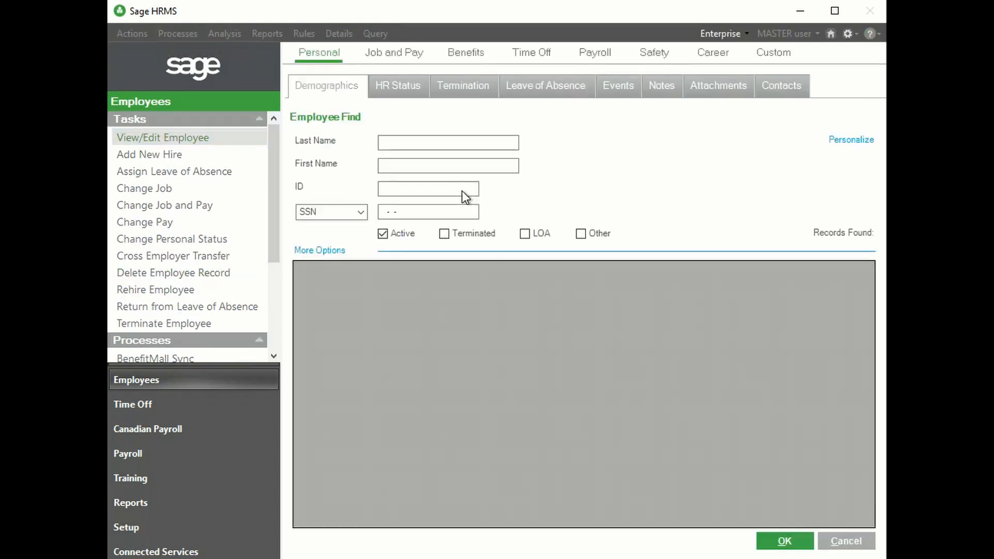
pyautogui.click(449, 188)
pyautogui.write('10240')
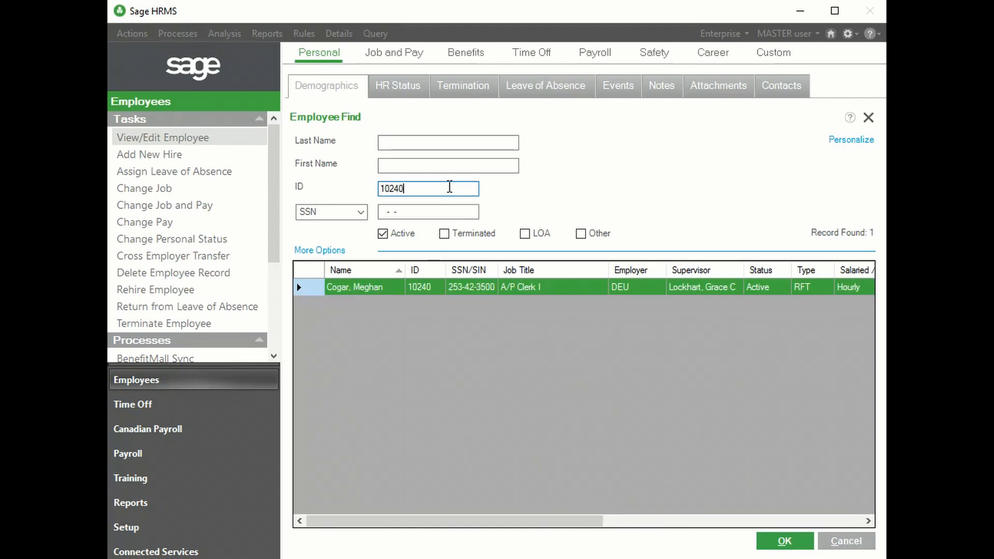
pyautogui.press('Return')
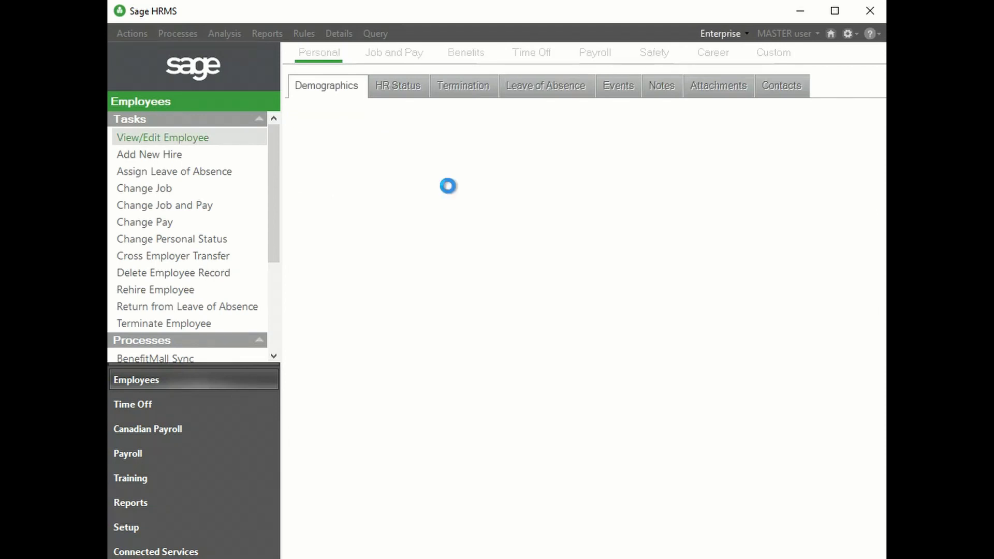
# - Check the employee's unit pay rate in Current Pay and the change effective date in Pay and Performance
pyautogui.click(396, 53)
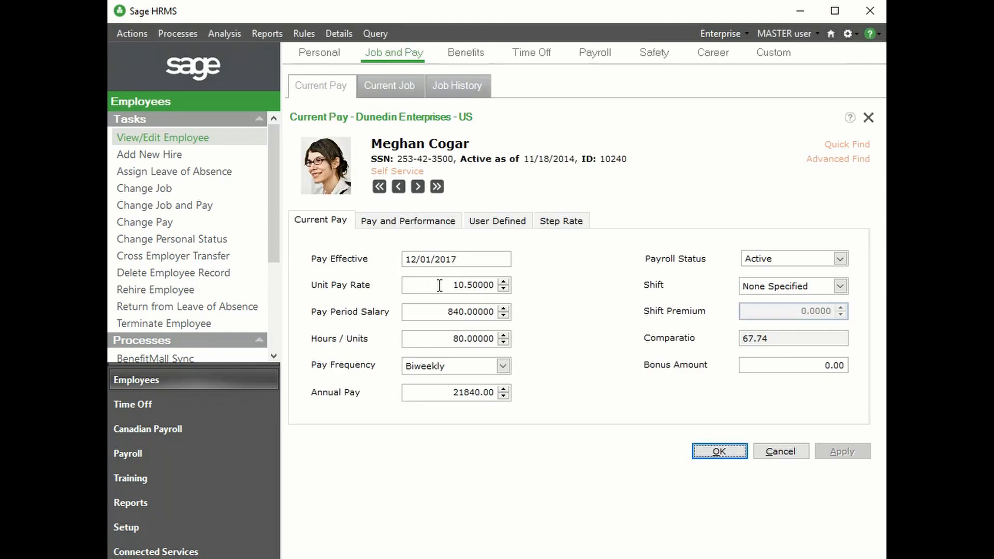
pyautogui.moveTo(437, 284); pyautogui.dragTo(499, 286)
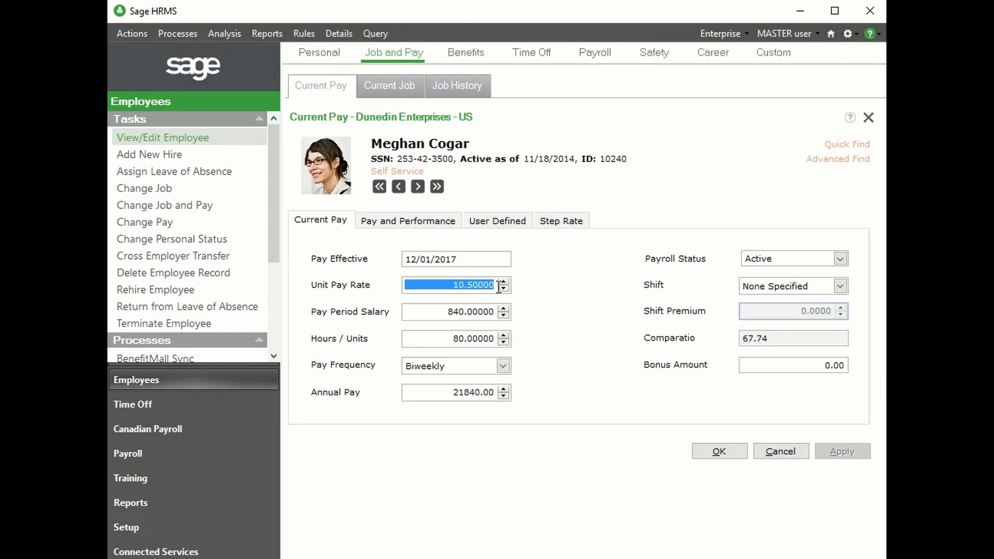
pyautogui.click(388, 220)
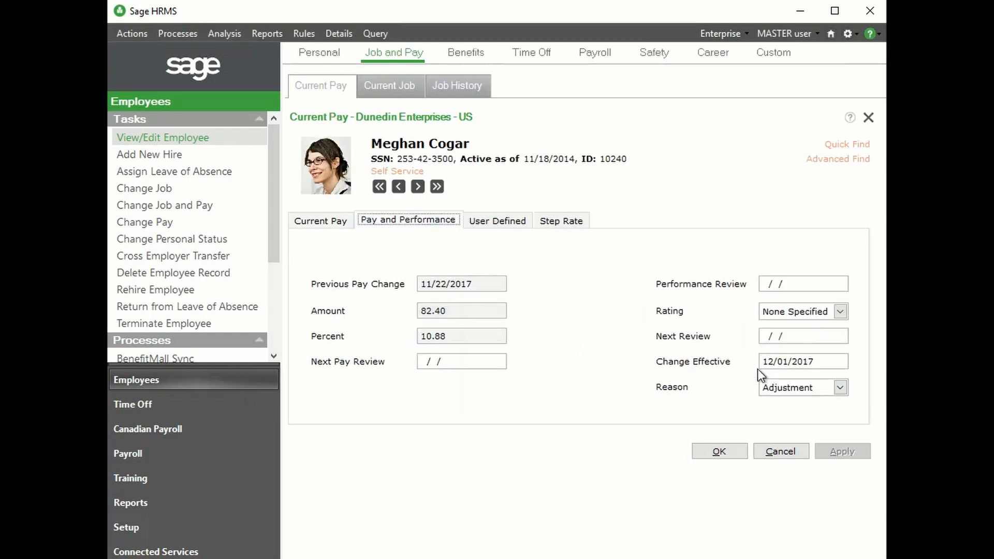
pyautogui.moveTo(837, 357); pyautogui.dragTo(759, 360)
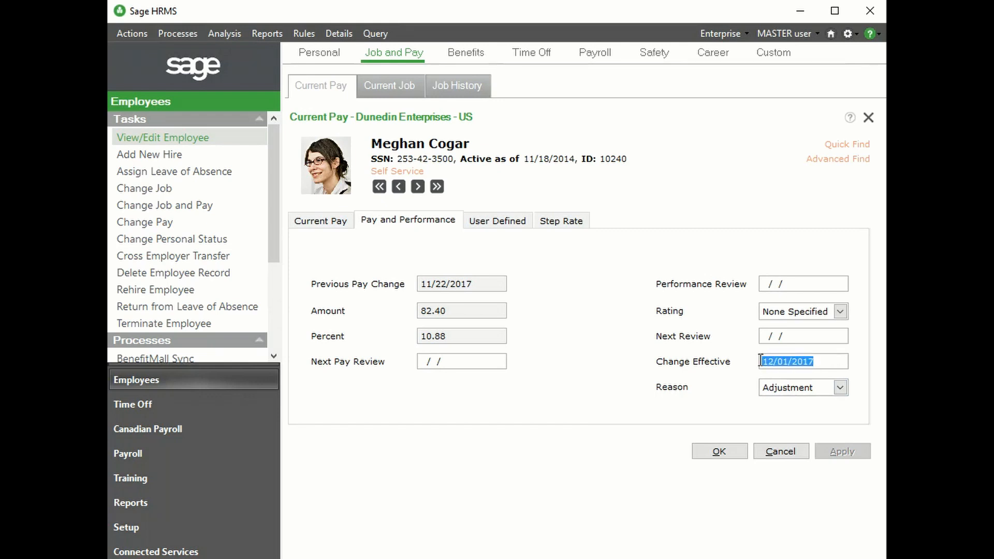